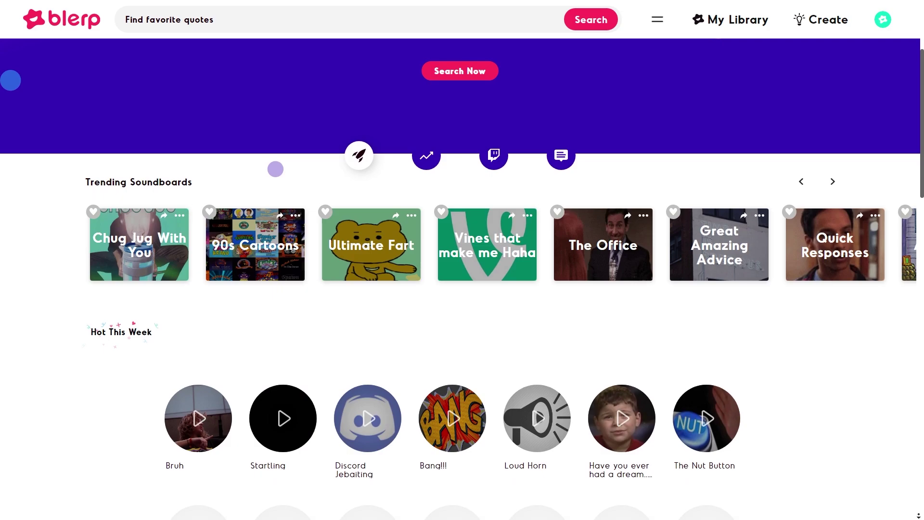
- Look through the home page's soundboards and the Twitch extension overview, from its main features down to the streamer spotlights
scroll(463, 270, down, 11)
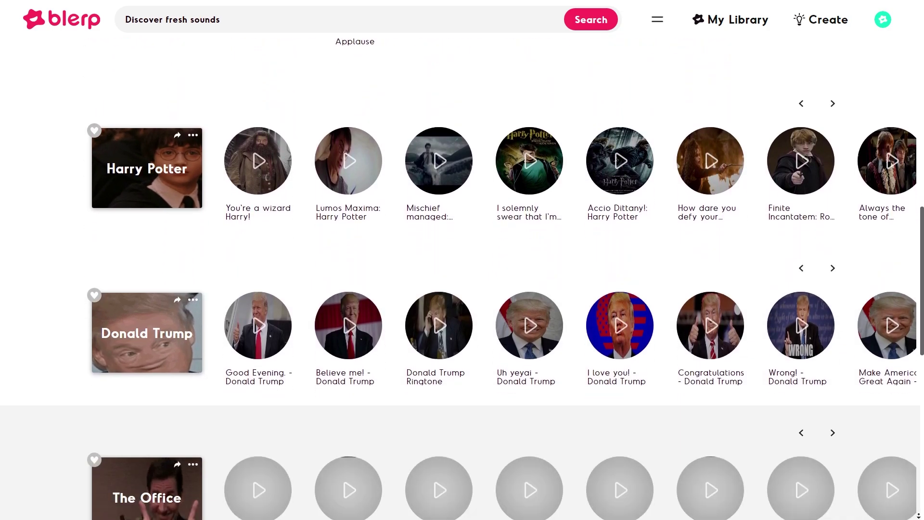
scroll(462, 270, down, 6)
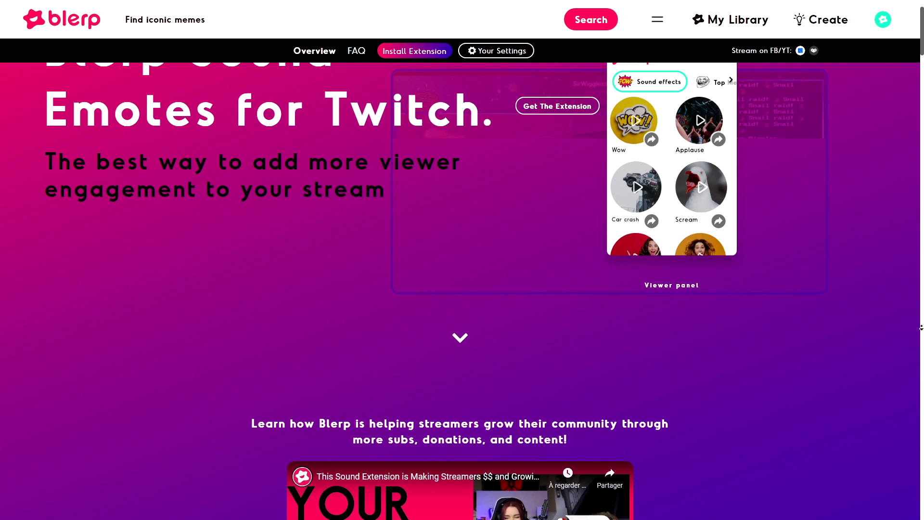
scroll(462, 269, down, 1)
scroll(462, 269, down, 4)
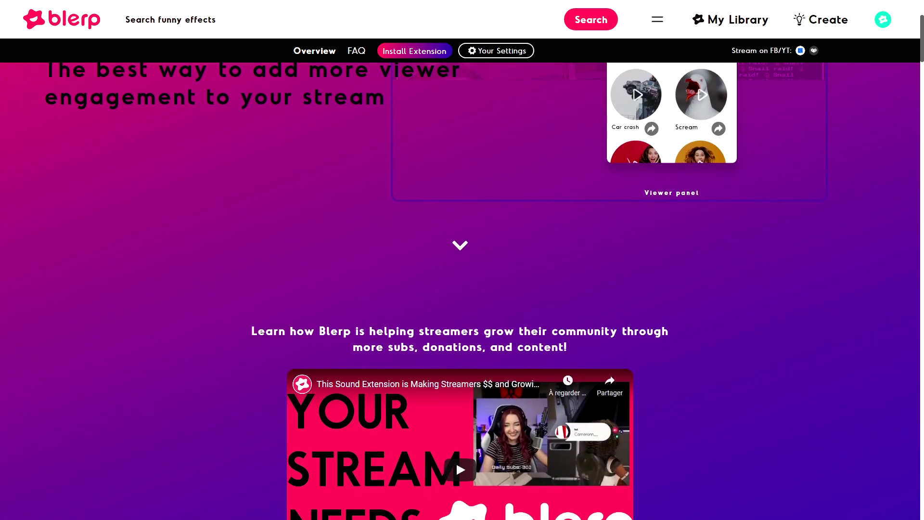
scroll(462, 269, down, 7)
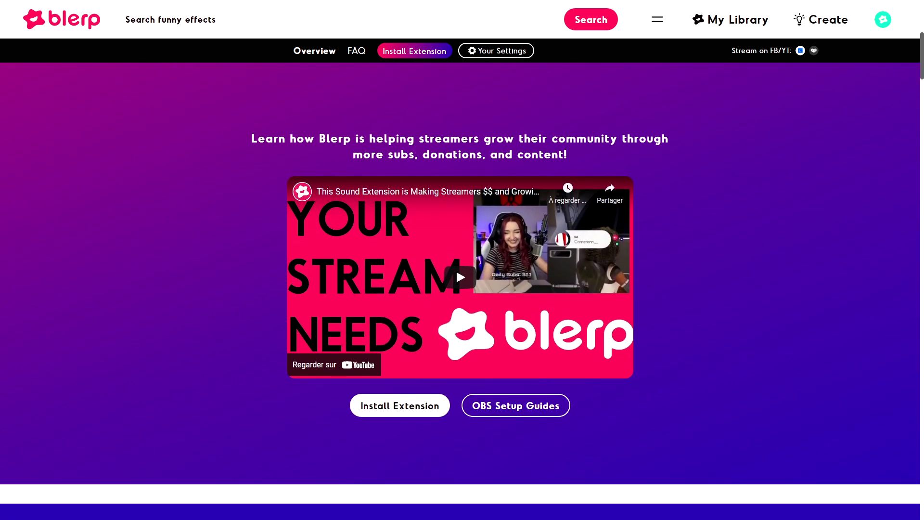
scroll(462, 269, down, 8)
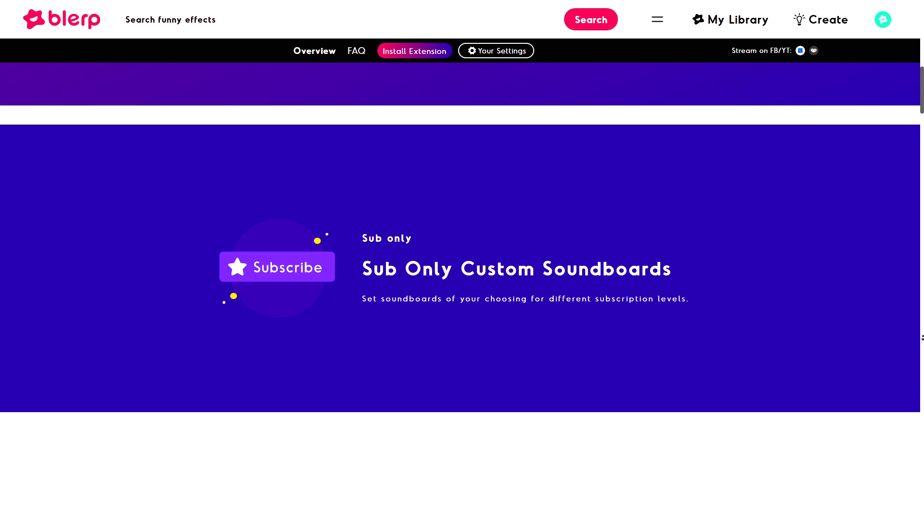
scroll(922, 335, down, 8)
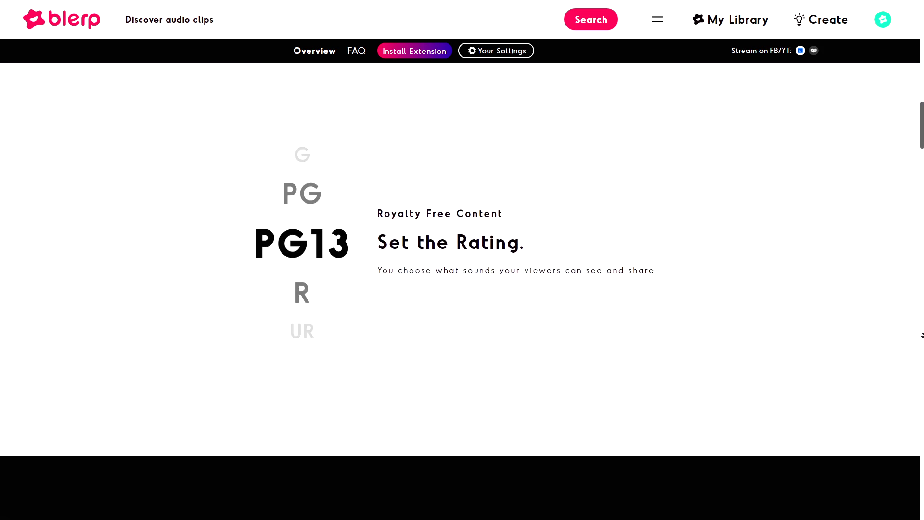
scroll(922, 335, down, 6)
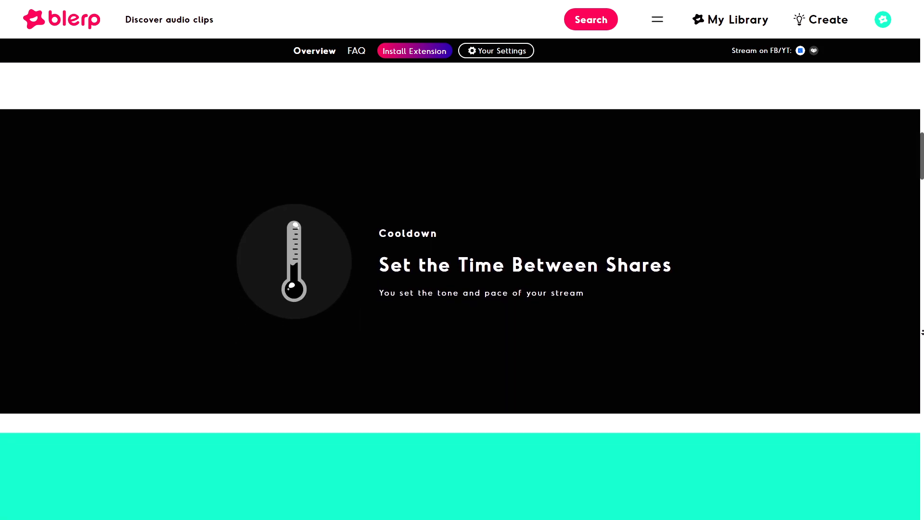
scroll(922, 336, down, 7)
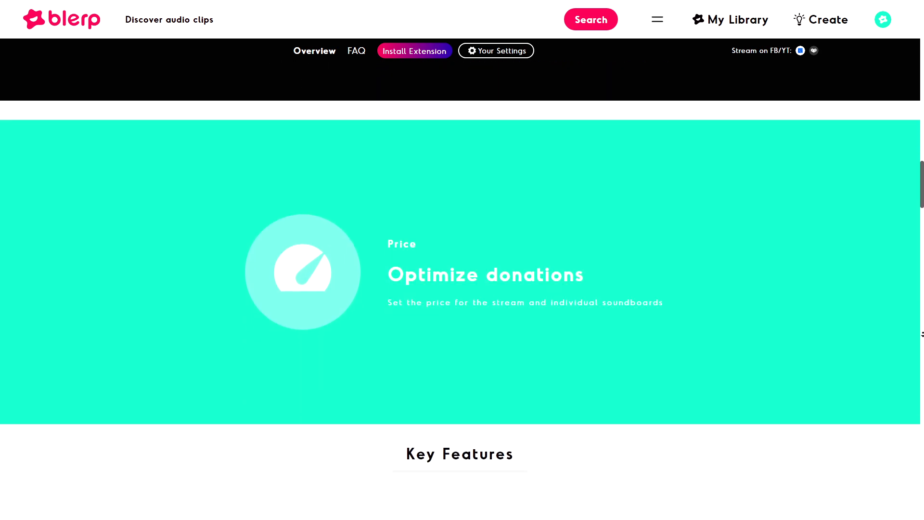
scroll(923, 334, down, 7)
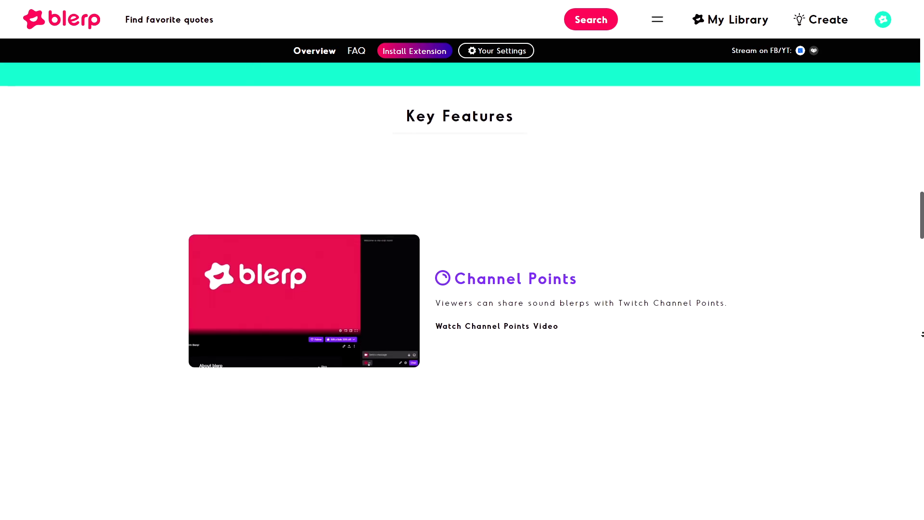
scroll(922, 334, down, 7)
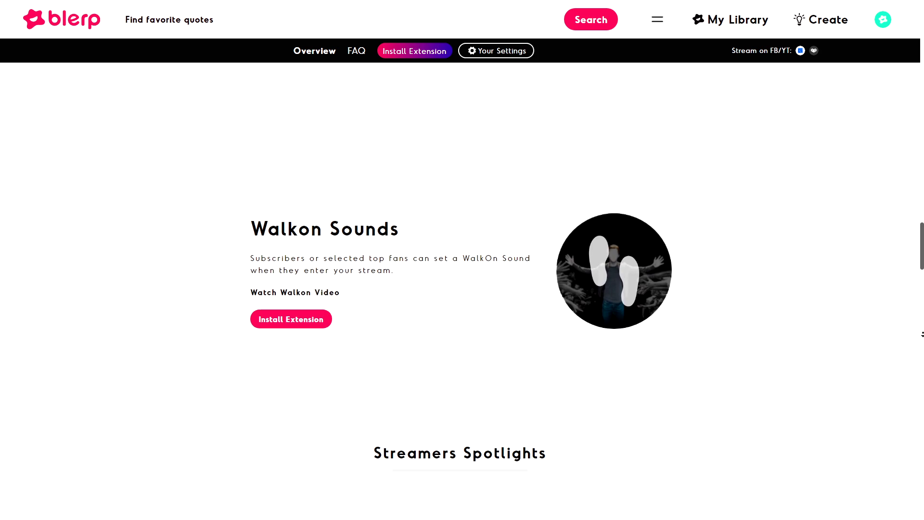
scroll(922, 335, down, 7)
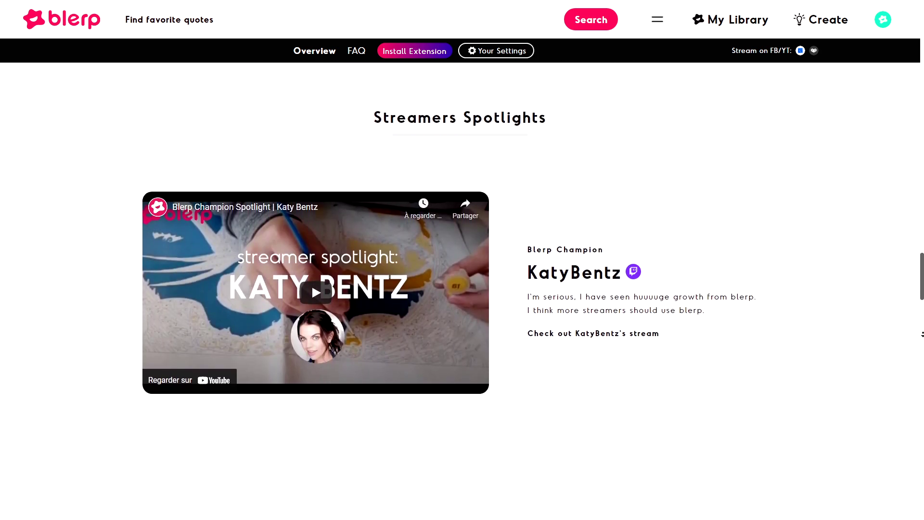
scroll(923, 334, down, 2)
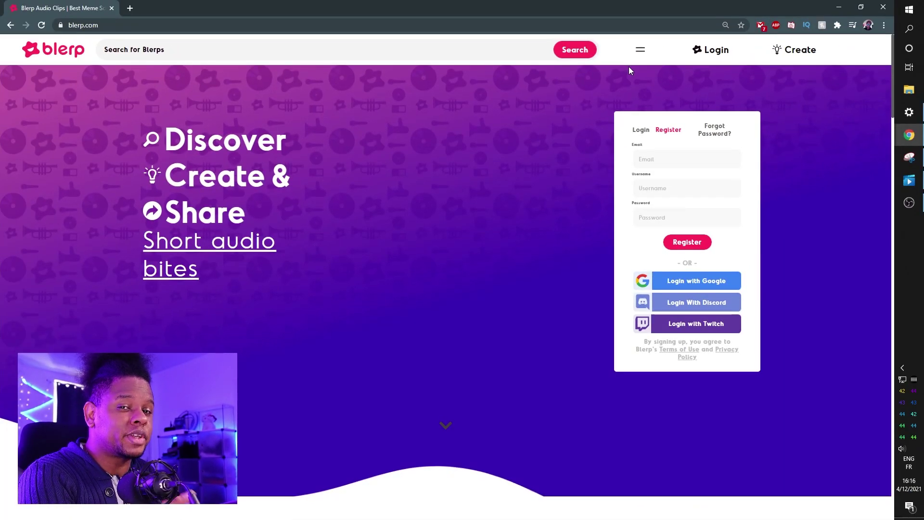
- Reset the browser zoom and log in to Blerp with a Twitch account
key(ctrl+0)
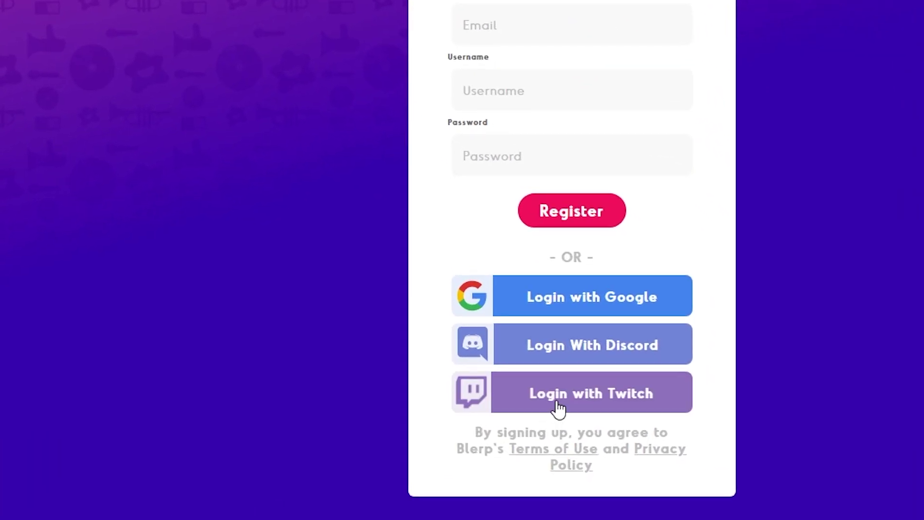
click(549, 408)
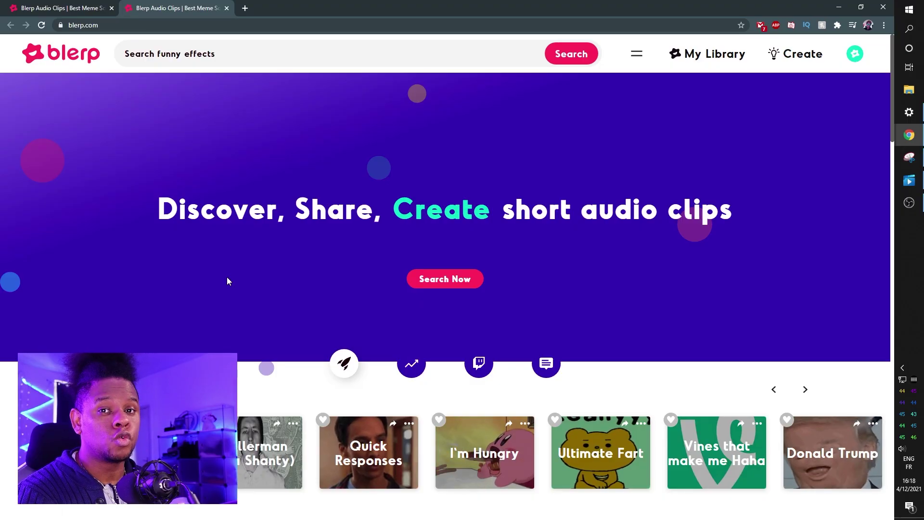
- Browse the home page's trending and hot sounds, and search the Blerp library for "oof"
scroll(226, 281, down, 6)
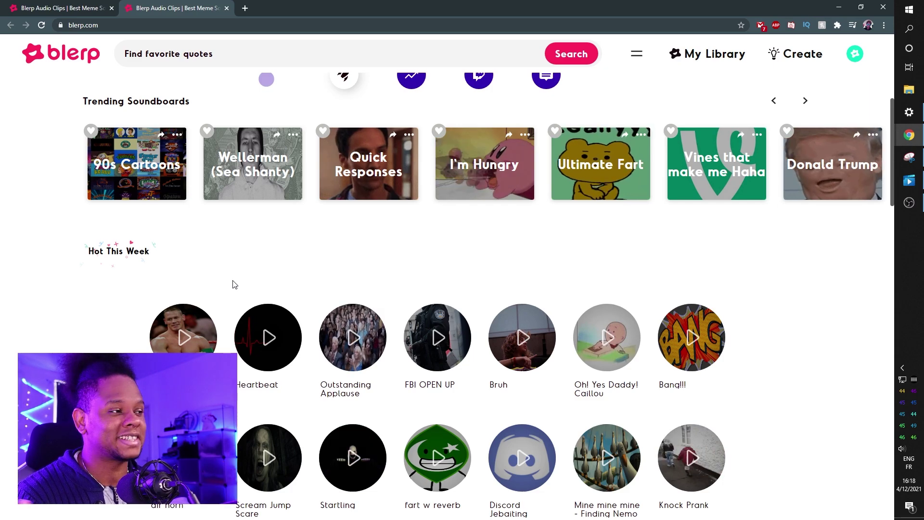
click(201, 57)
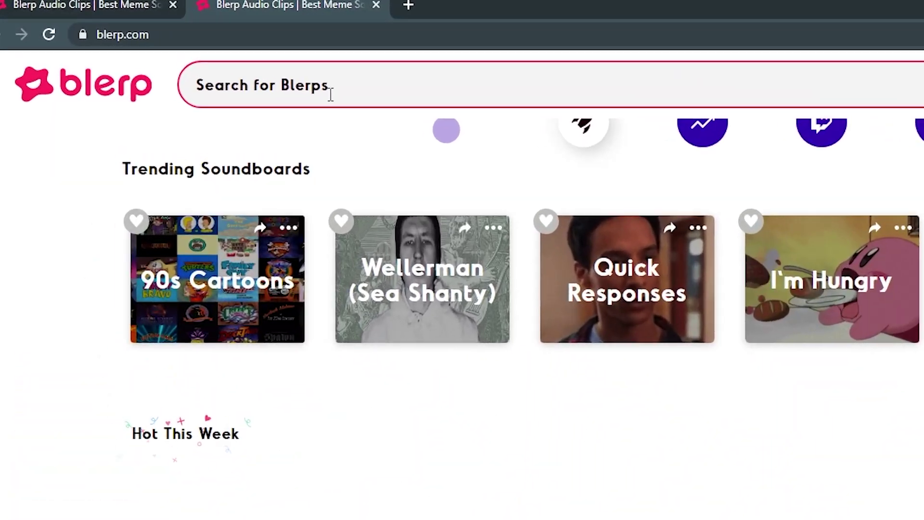
text(oof)
key(Return)
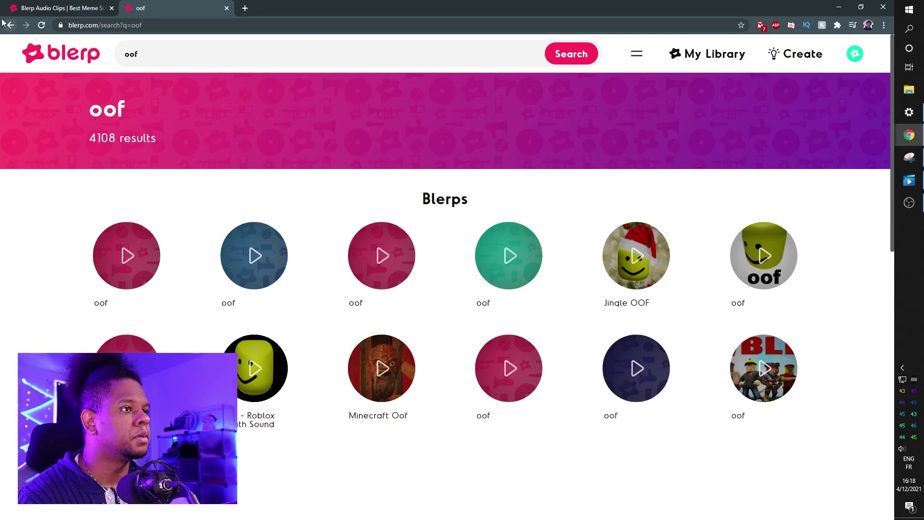
- Return to the home page, go to the Blerp for Twitch product page and open its streamer settings
click(9, 24)
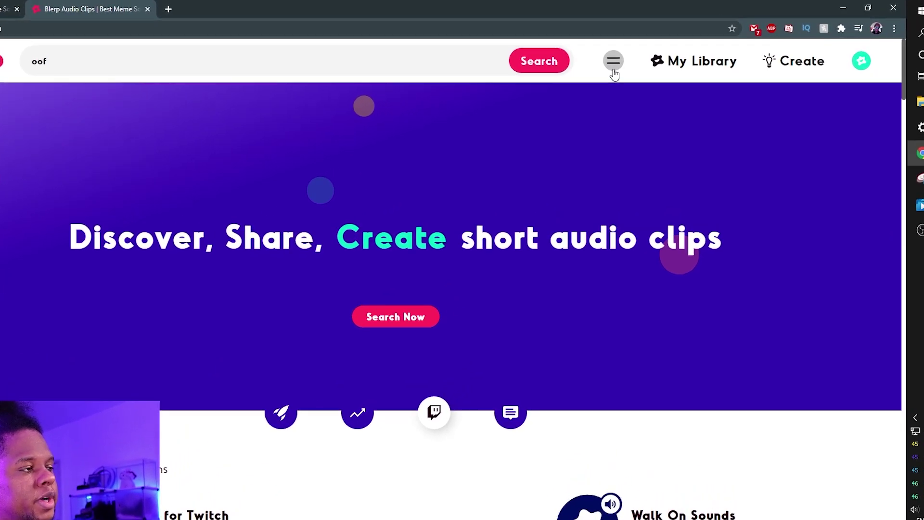
click(575, 77)
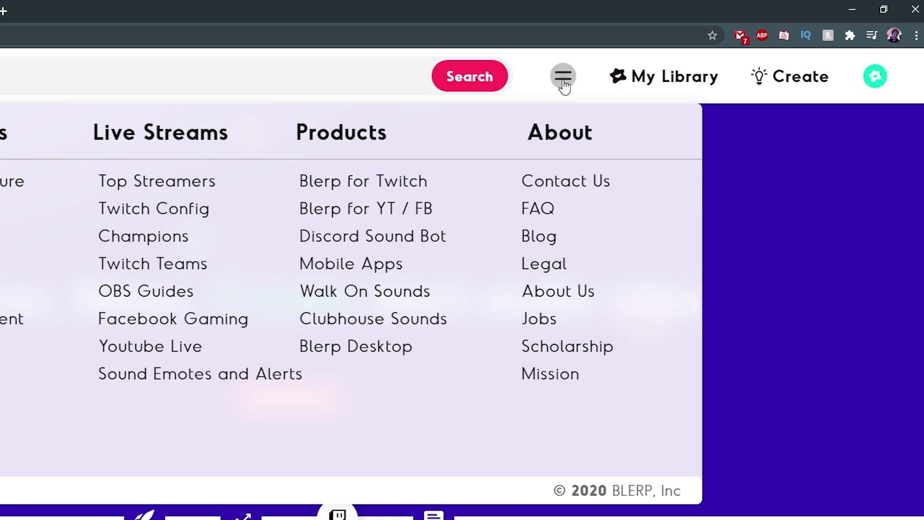
click(335, 188)
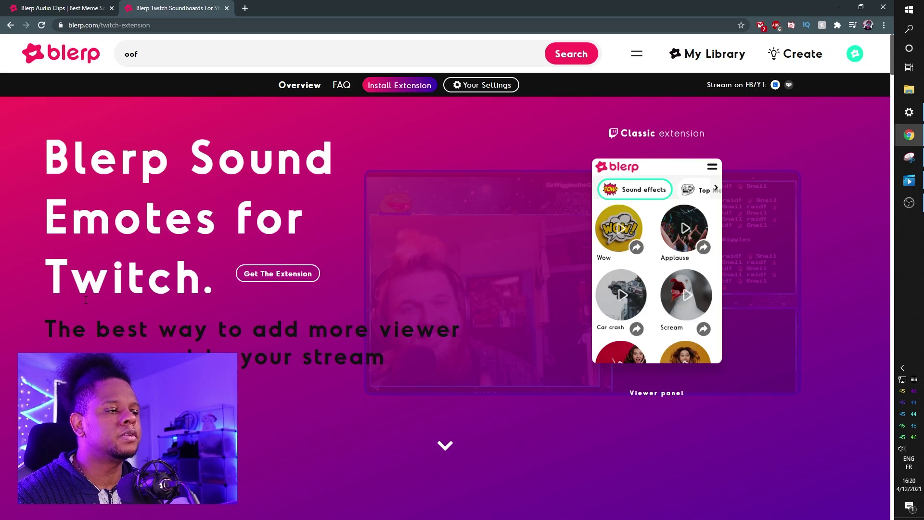
scroll(86, 300, down, 20)
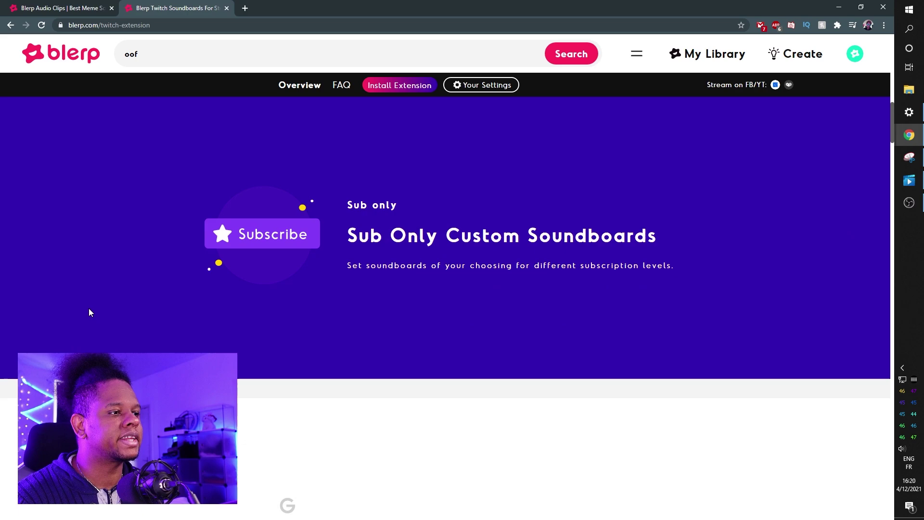
scroll(97, 311, up, 15)
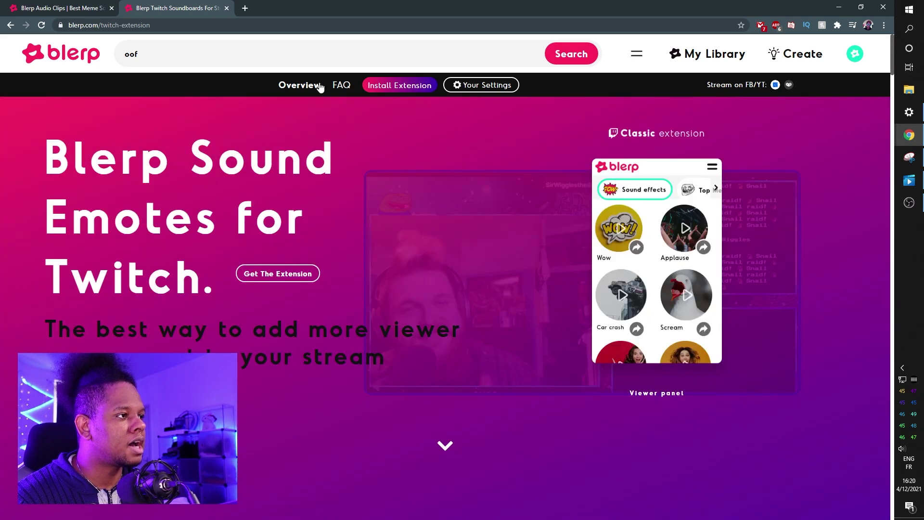
click(488, 86)
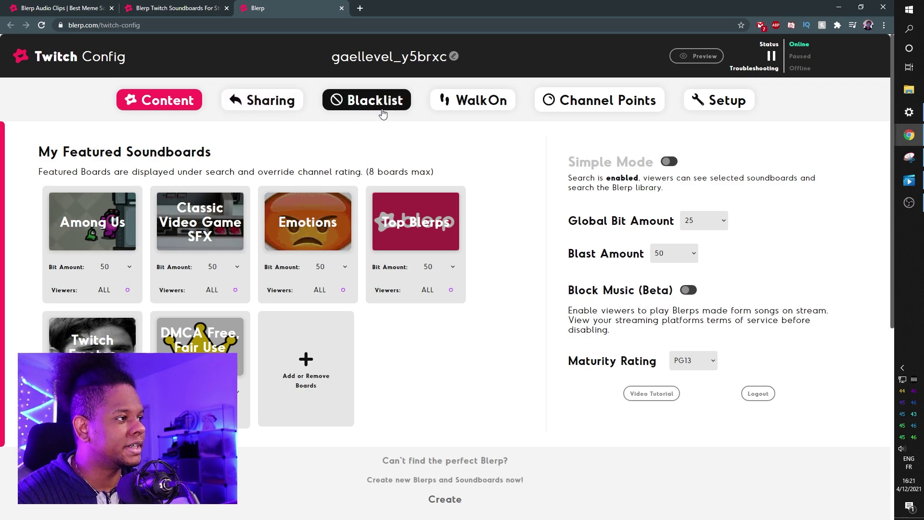
- Open the Channel Points configuration, view its global settings and leave them unsaved
click(599, 101)
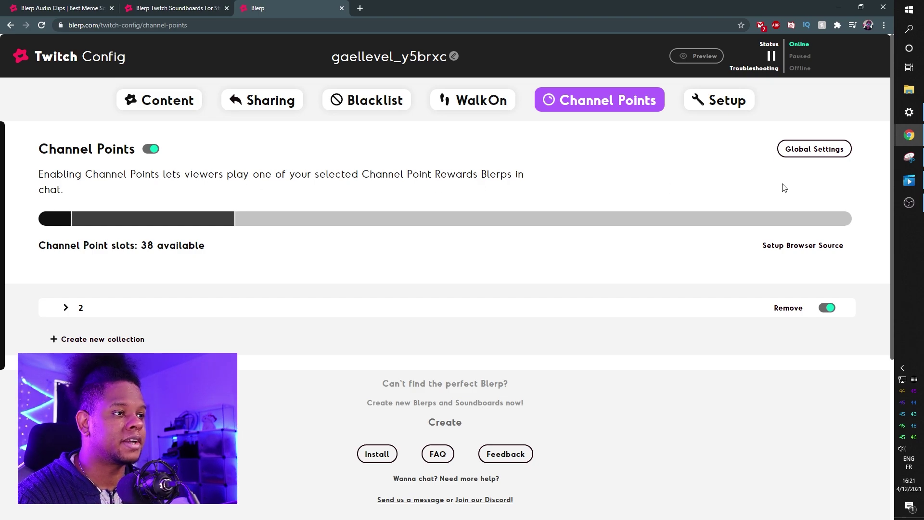
click(794, 149)
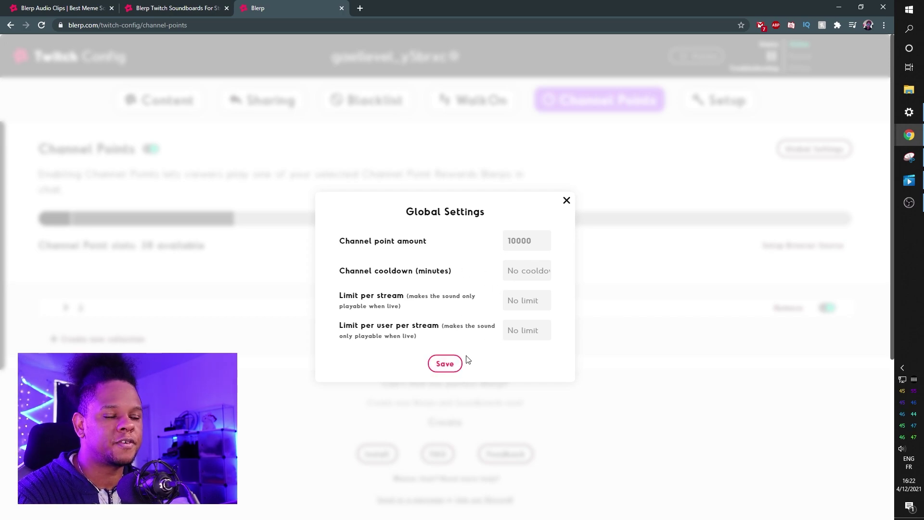
click(566, 202)
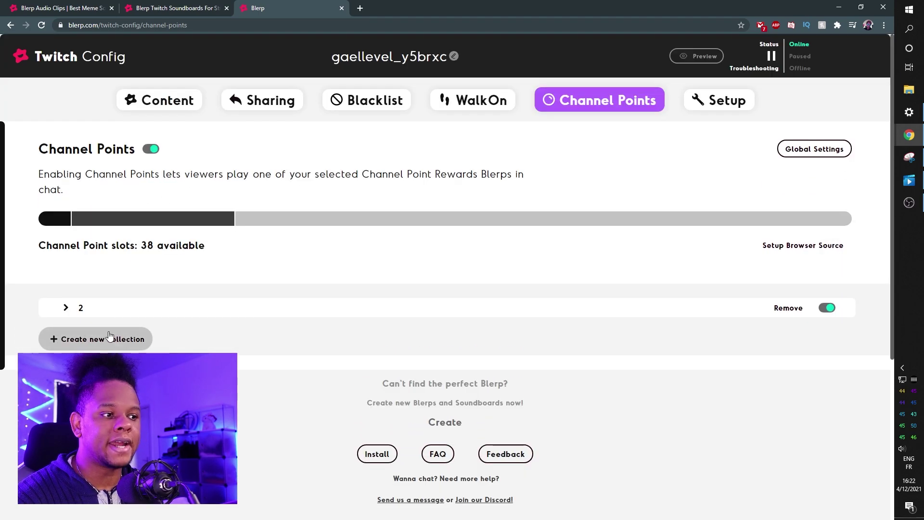
- Create a new channel points collection named 3 and expand it
click(82, 343)
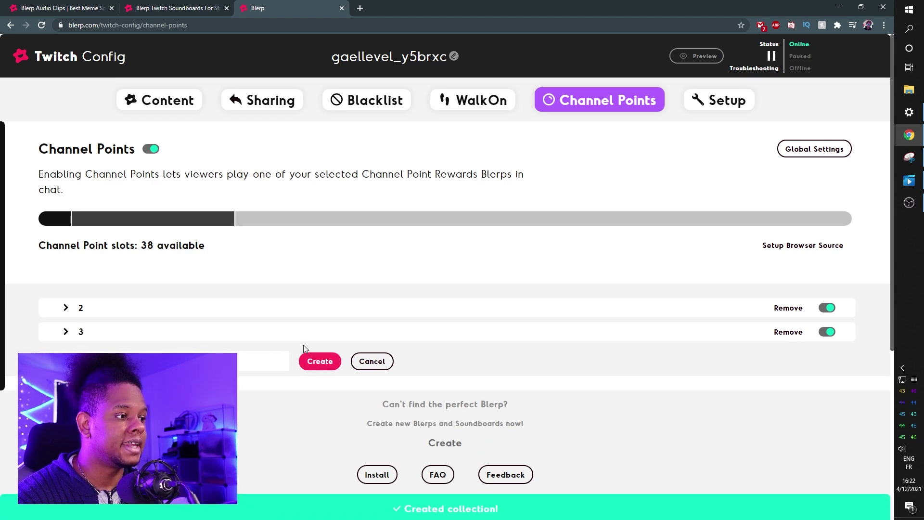
click(66, 338)
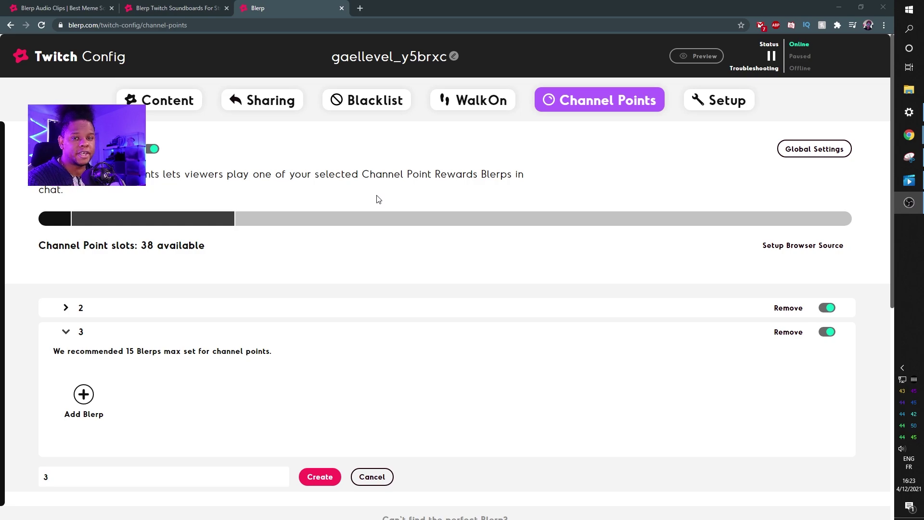
- Start adding a Blerp to collection 3 and search the sound library for "horror"
click(82, 402)
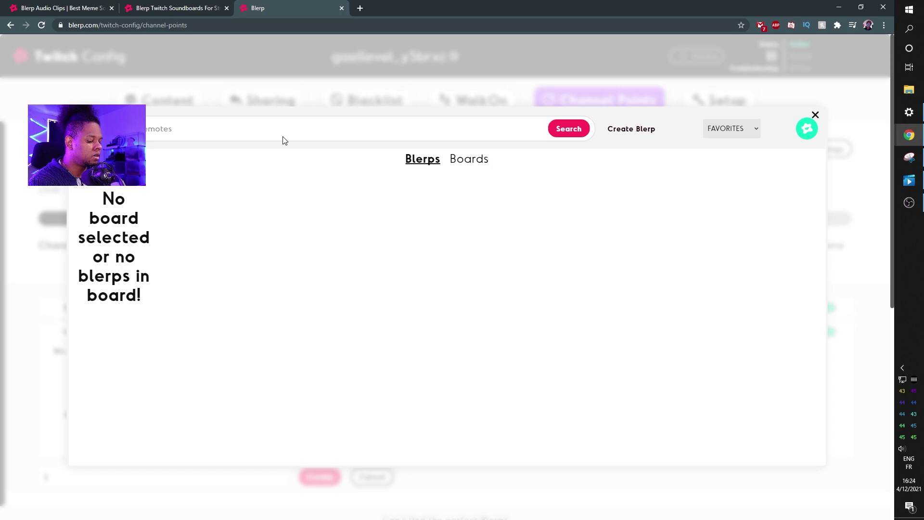
text(horror)
key(Return)
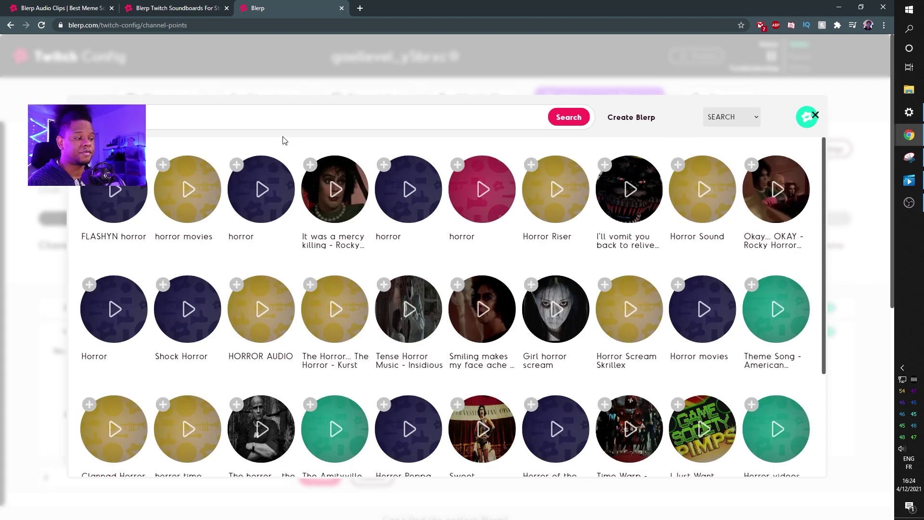
- Preview the Shock Horror, Girl horror scream and horror time sounds among the search results
click(187, 311)
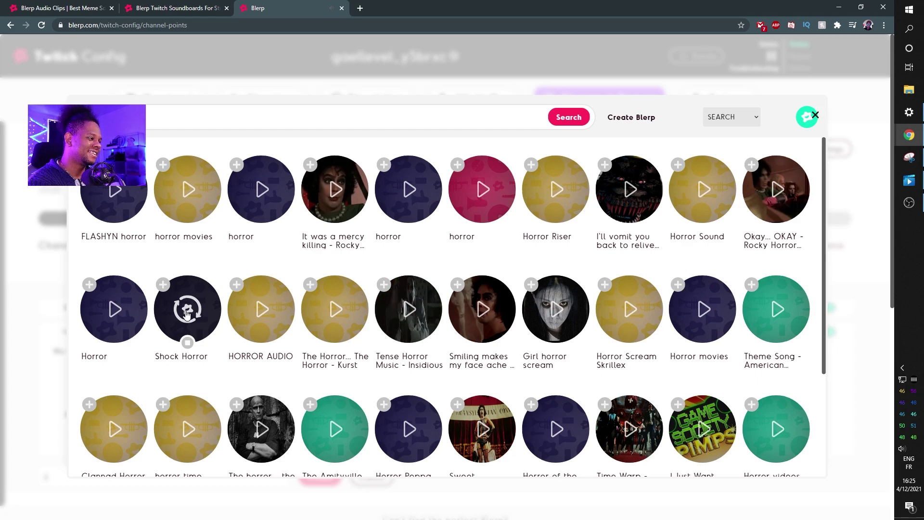
click(557, 313)
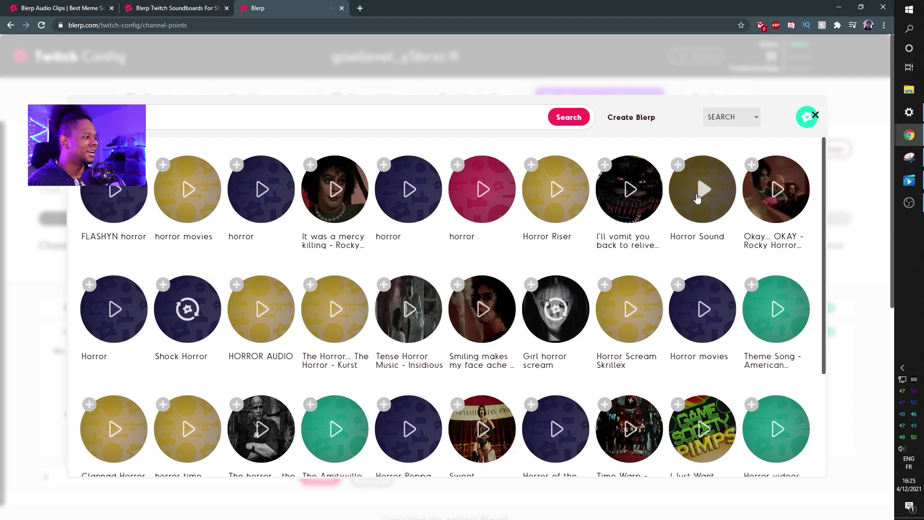
scroll(697, 197, down, 3)
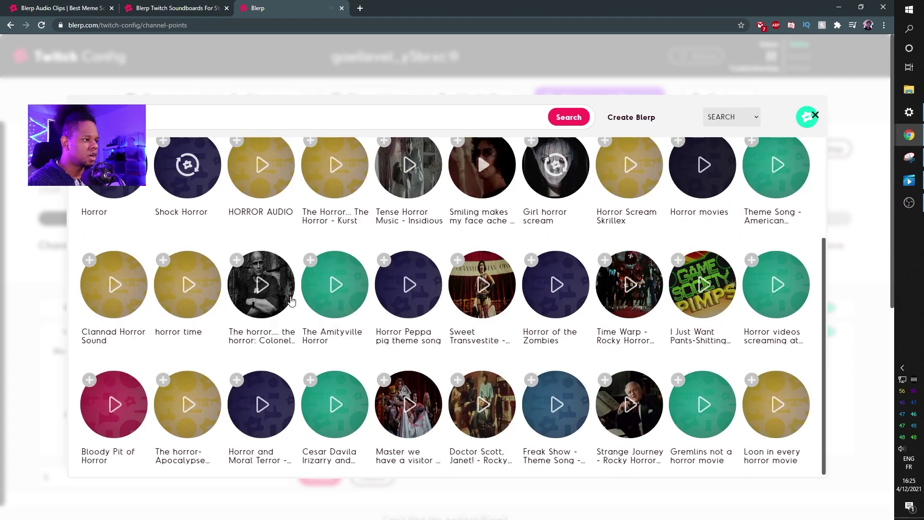
click(191, 295)
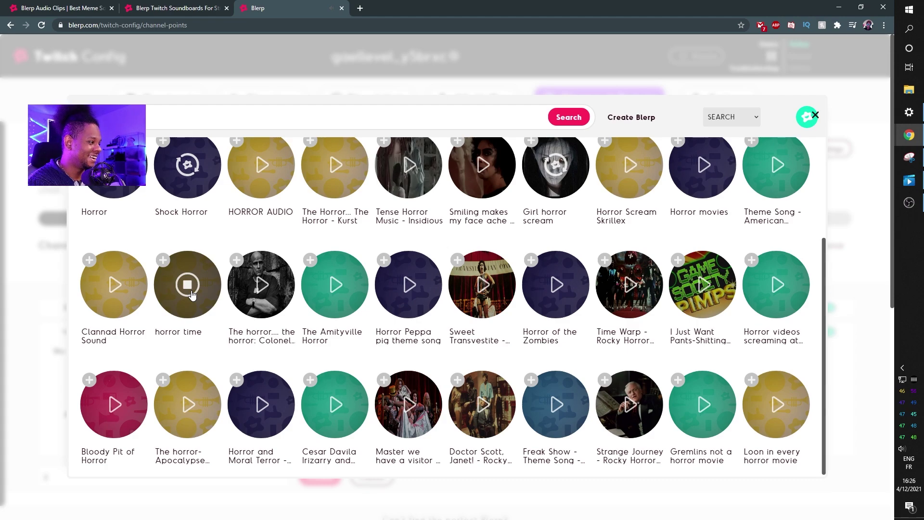
click(192, 295)
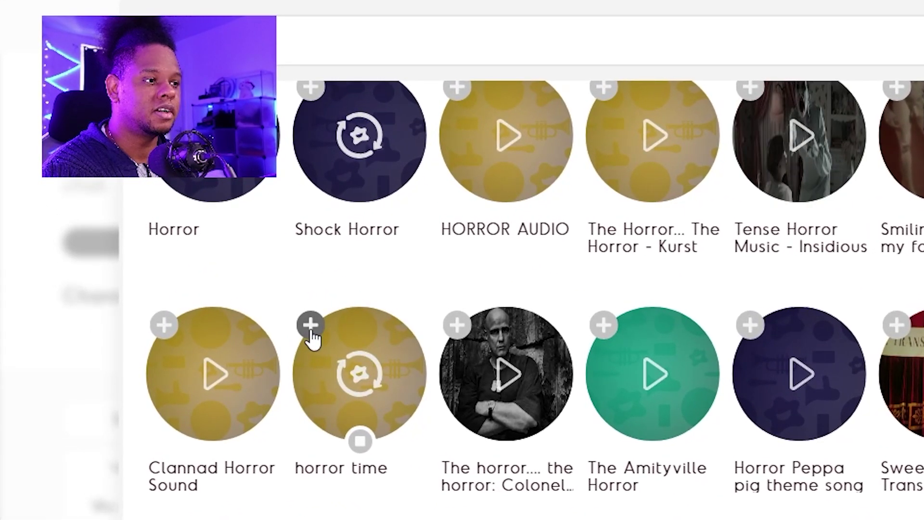
- Select the horror time sound for collection 3 and change its Blerp name to "lalala"
click(298, 321)
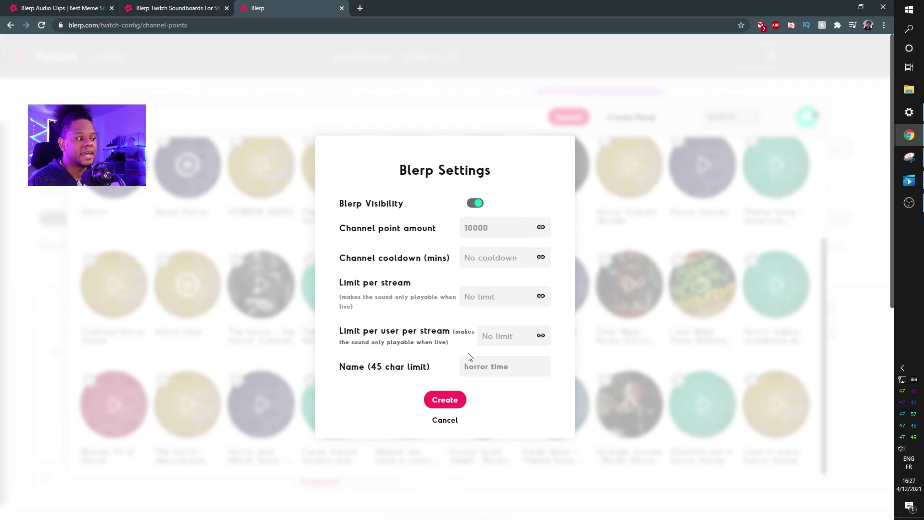
drag(523, 362, 376, 371)
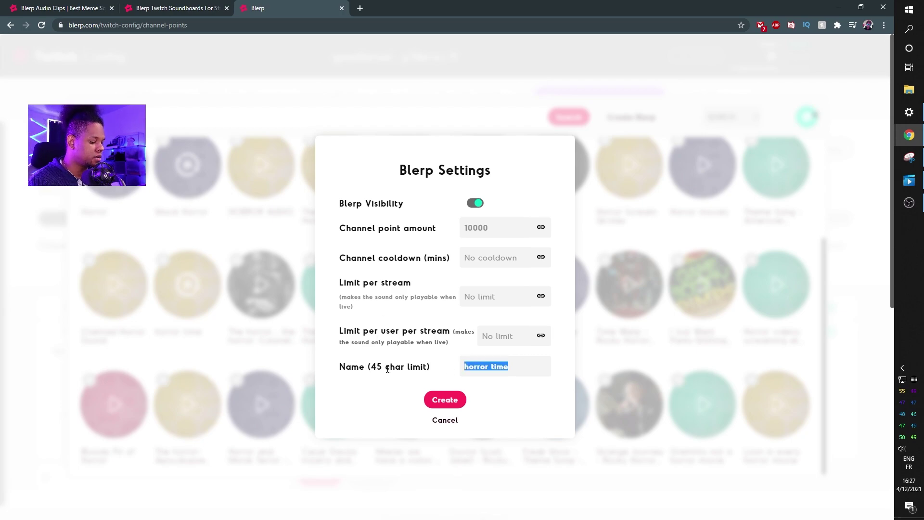
text(lalala)
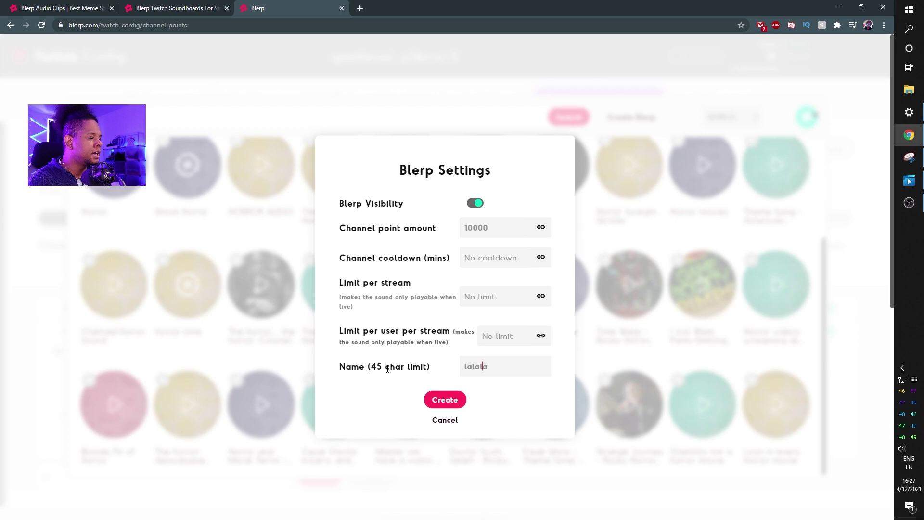
key(Home)
text(SFX)
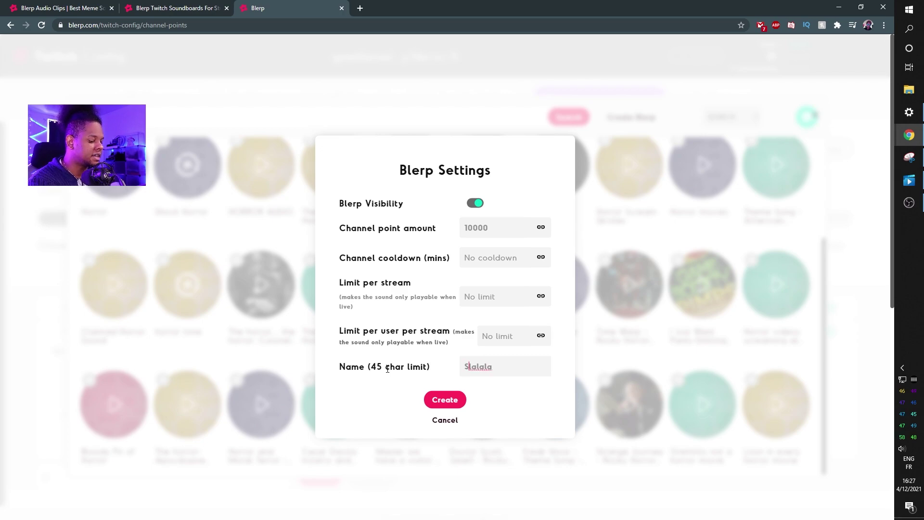
key(BackSpace)
key(BackSpace)
key(BackSpace)
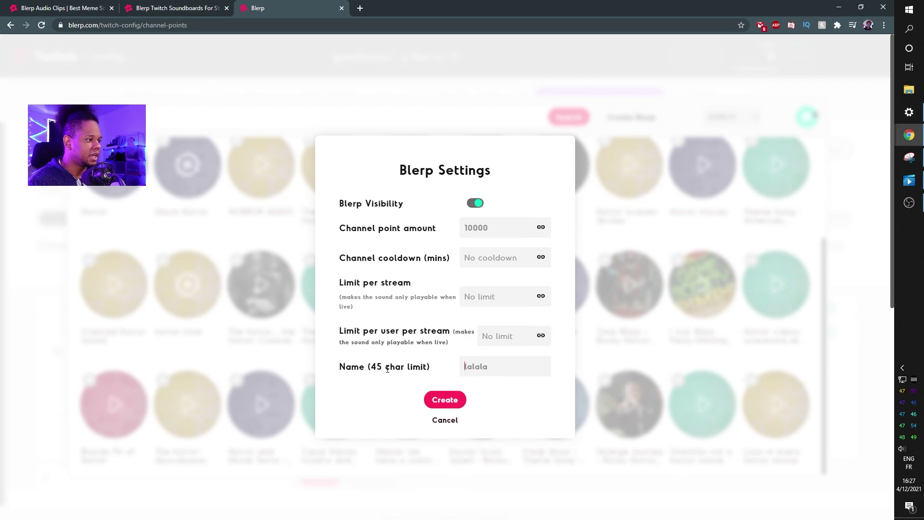
- Prefix the Blerp's name with "Sound Effect: ", create it in collection 3 and close the sound library
text(Sound E)
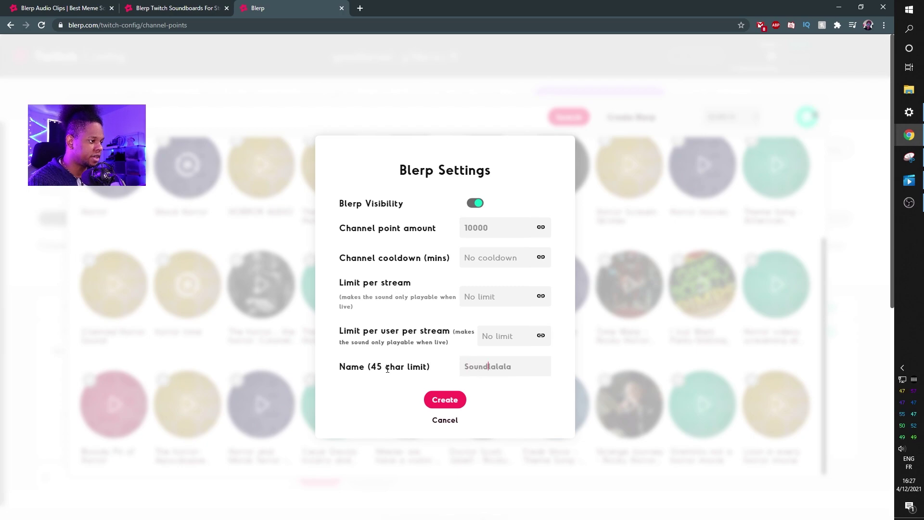
text(ffect:)
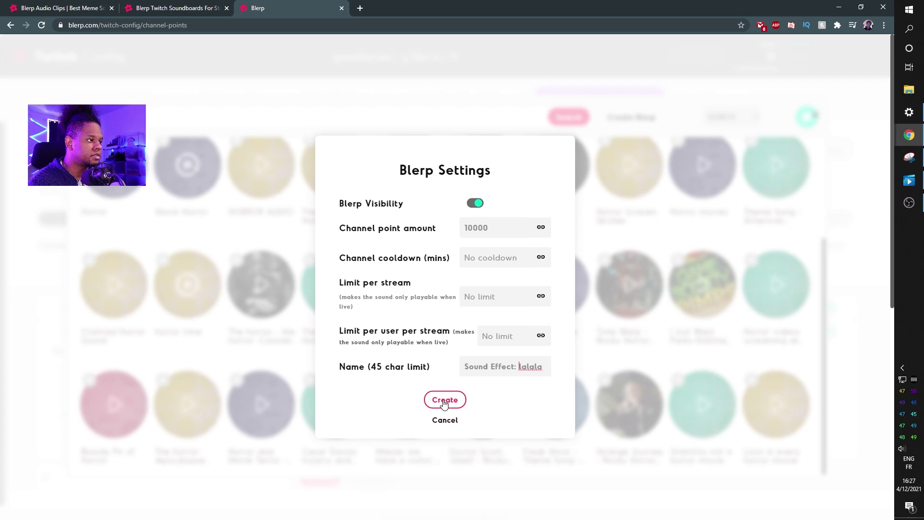
click(443, 404)
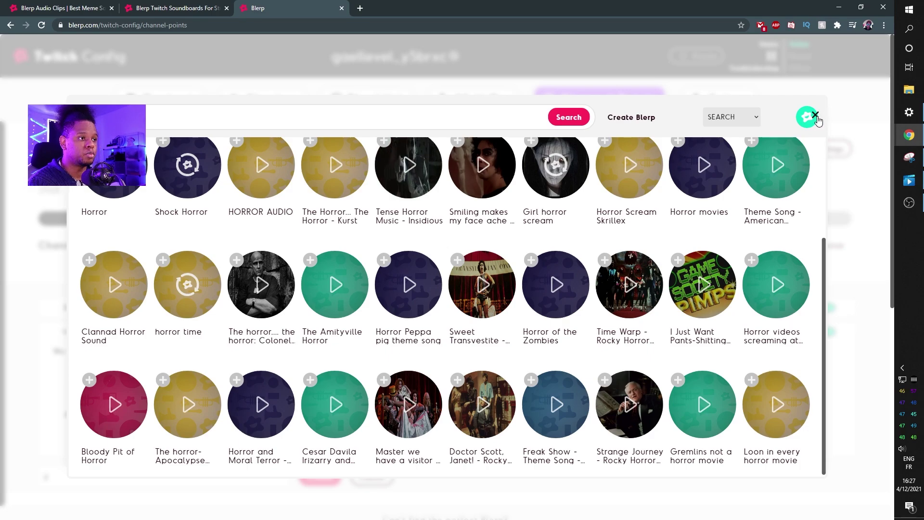
click(815, 116)
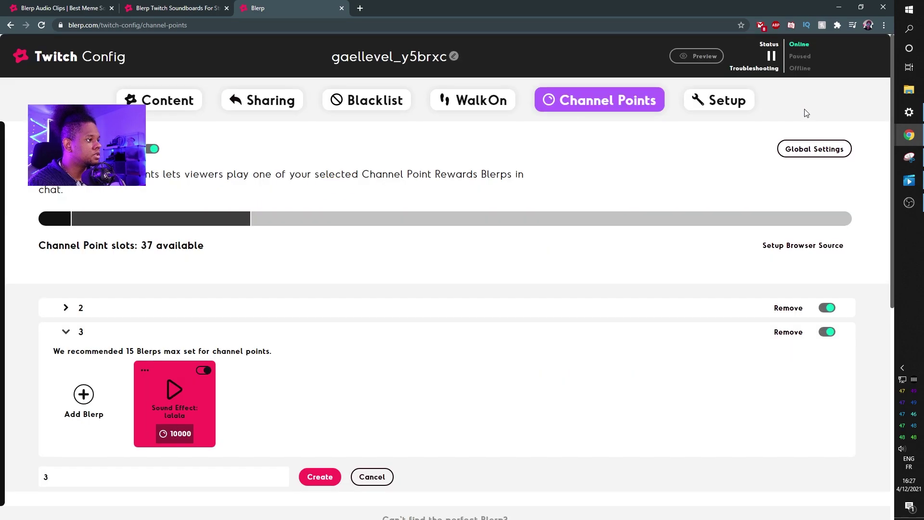
- Copy the Blerp browser source URL from its setup page and add the source to the CAPTURE scene in OBS
scroll(509, 232, down, 3)
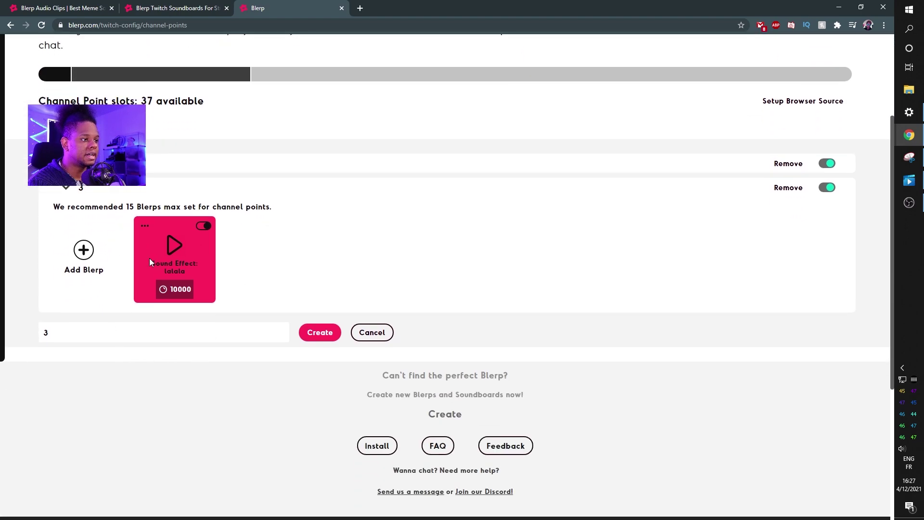
scroll(318, 257, up, 1)
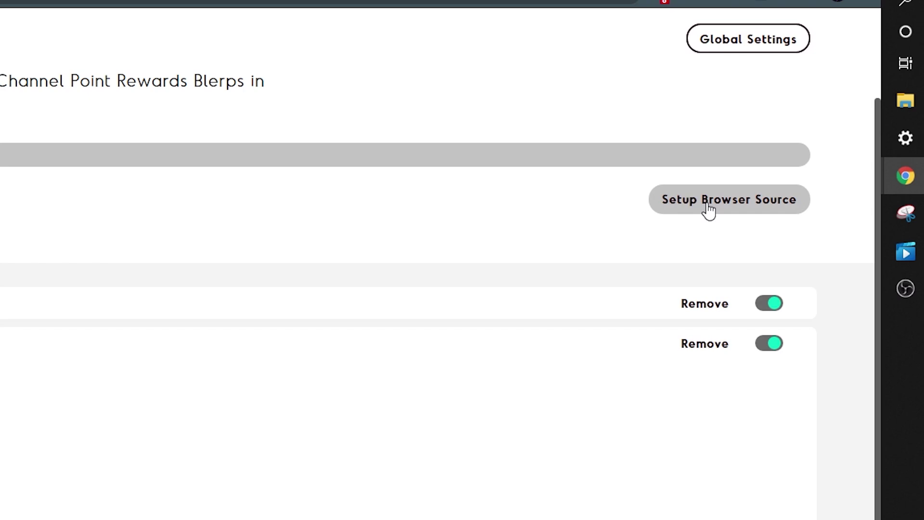
click(688, 237)
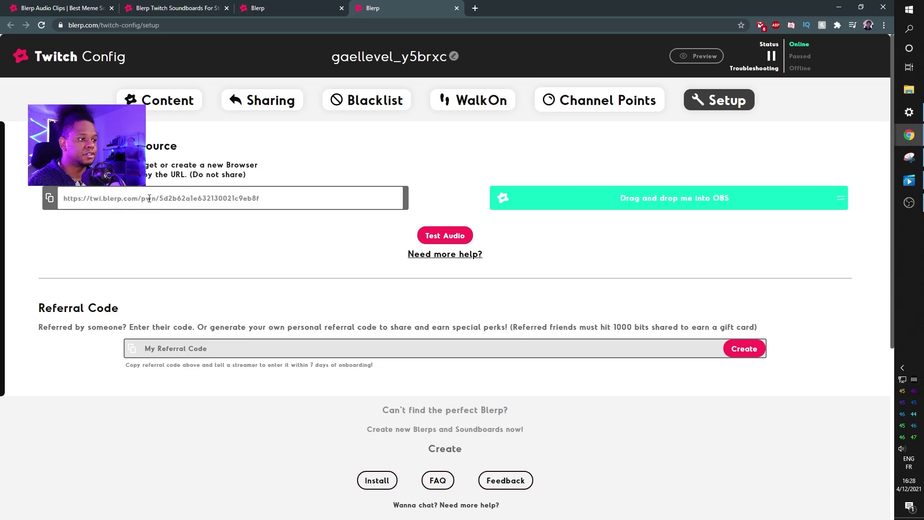
click(149, 199)
right_click(149, 199)
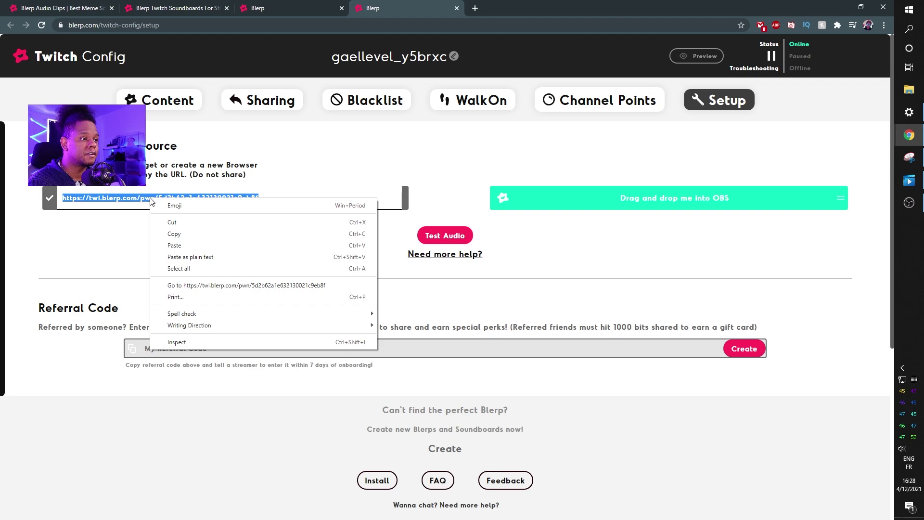
click(186, 234)
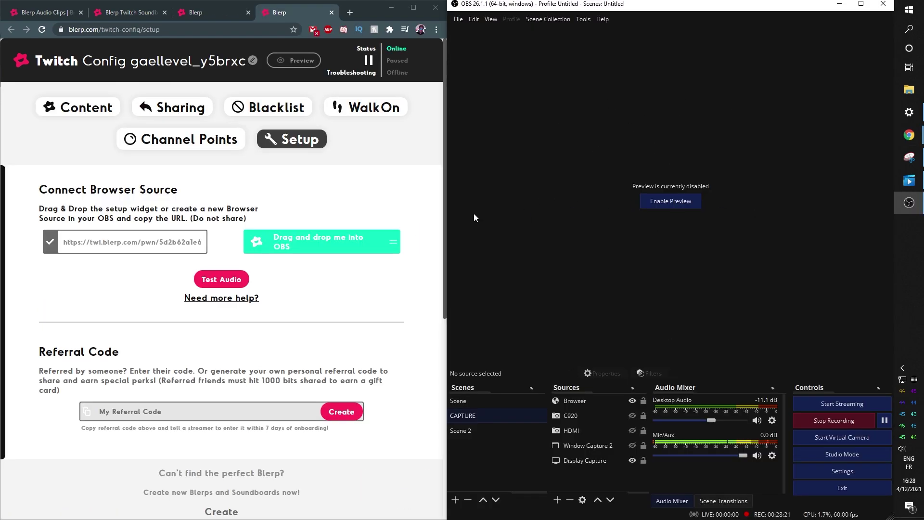
drag(291, 248, 664, 250)
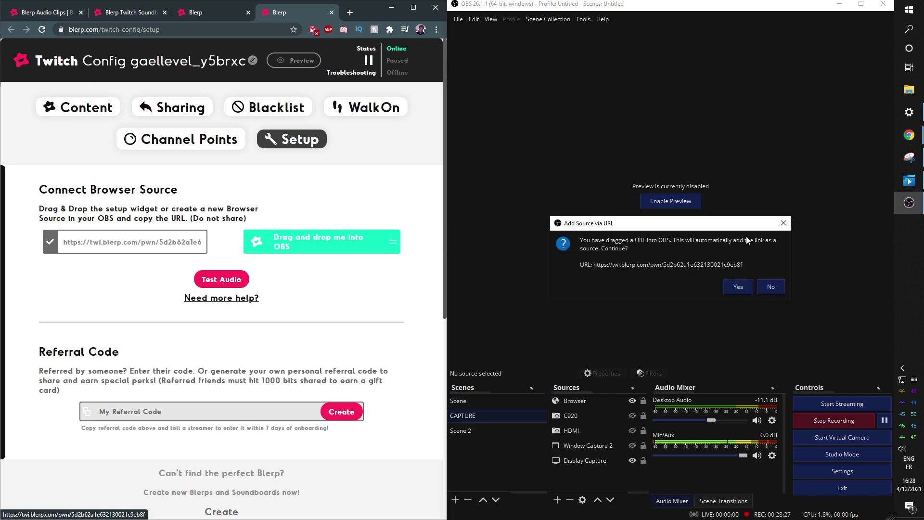
click(735, 286)
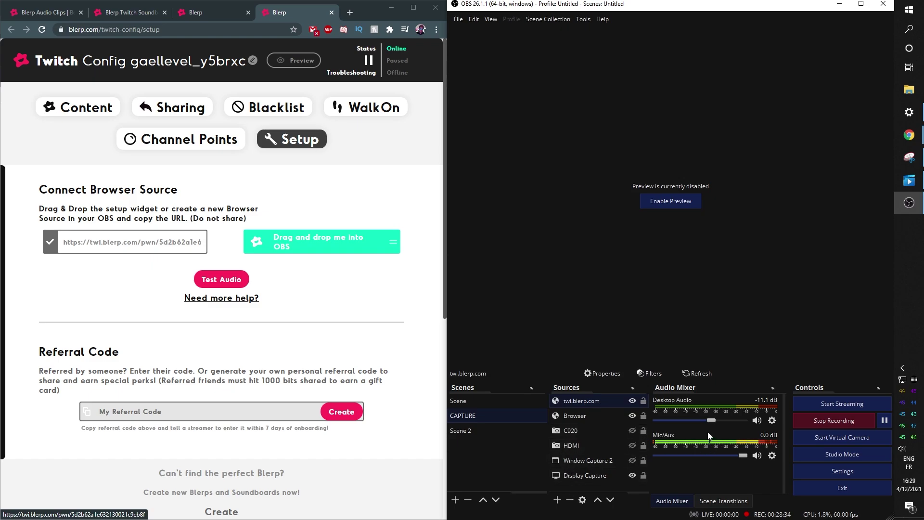
- Open the Twitch channel in a new browser page and redeem the "Sound Effect: lalala" reward for 10,000 channel points
click(350, 12)
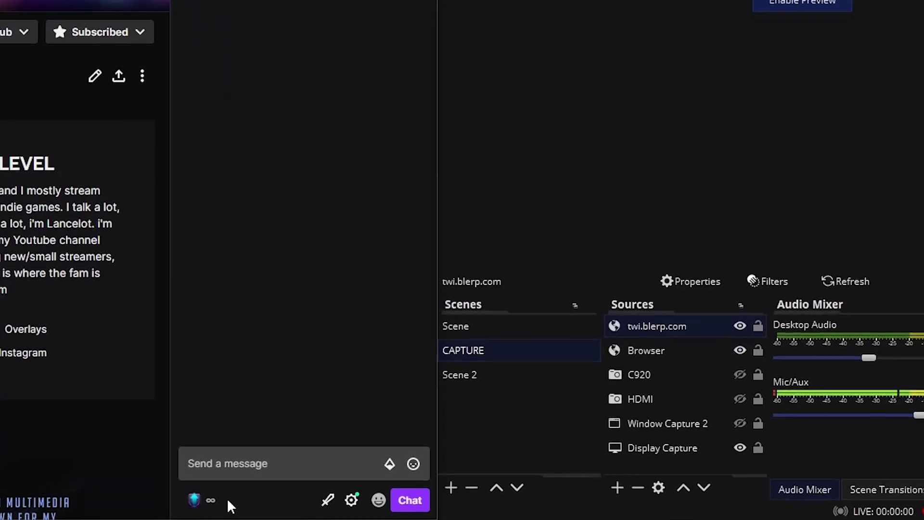
click(153, 504)
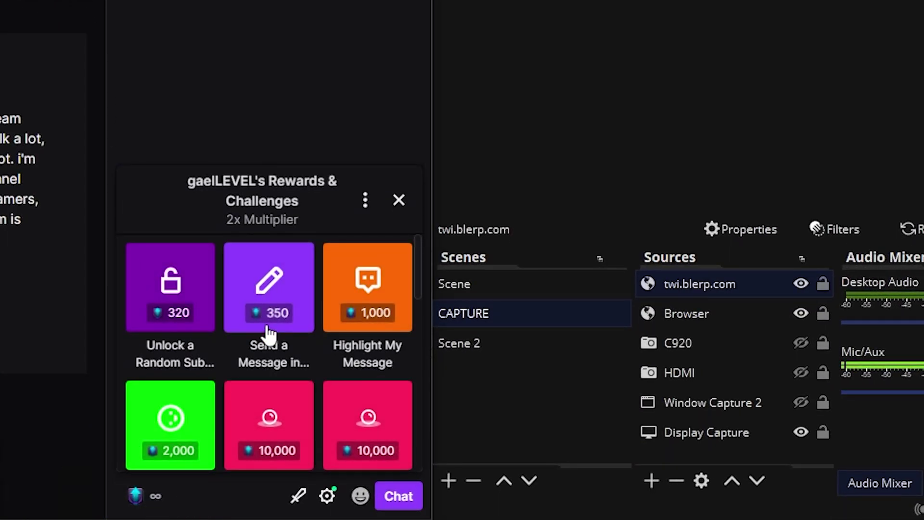
scroll(308, 285, down, 3)
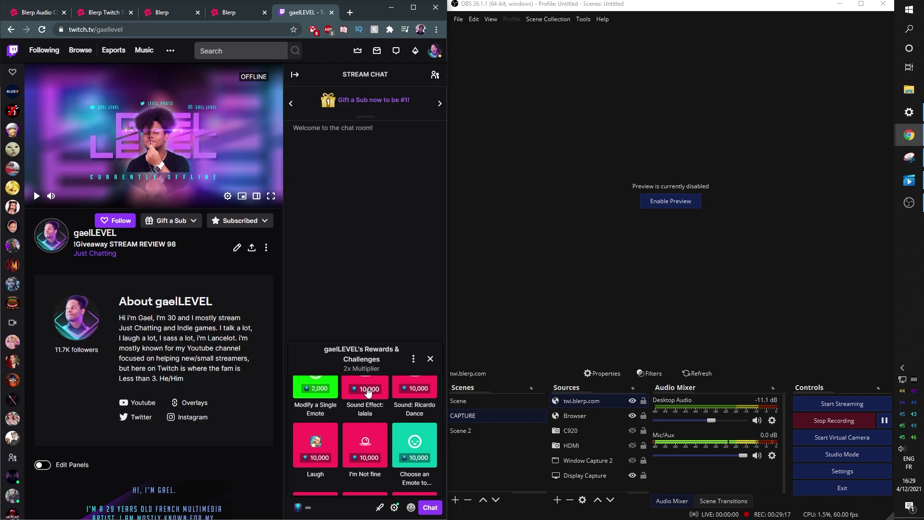
click(368, 392)
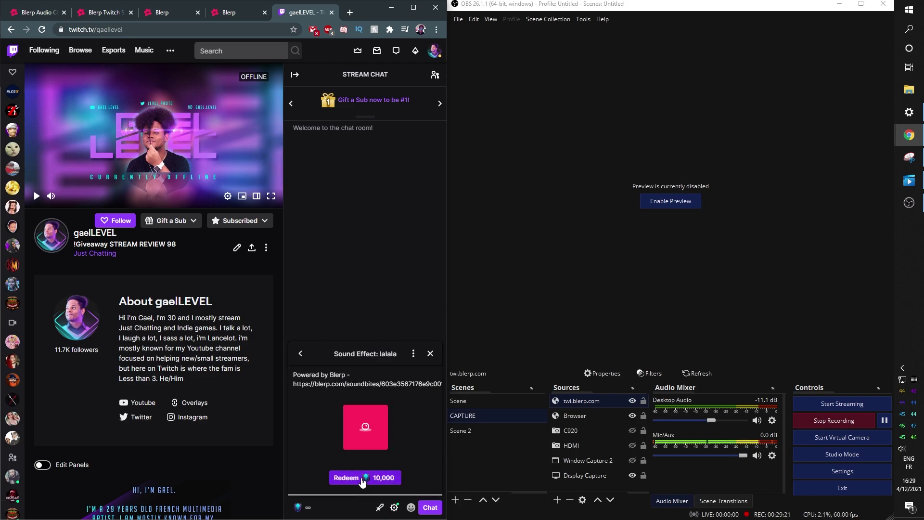
click(364, 479)
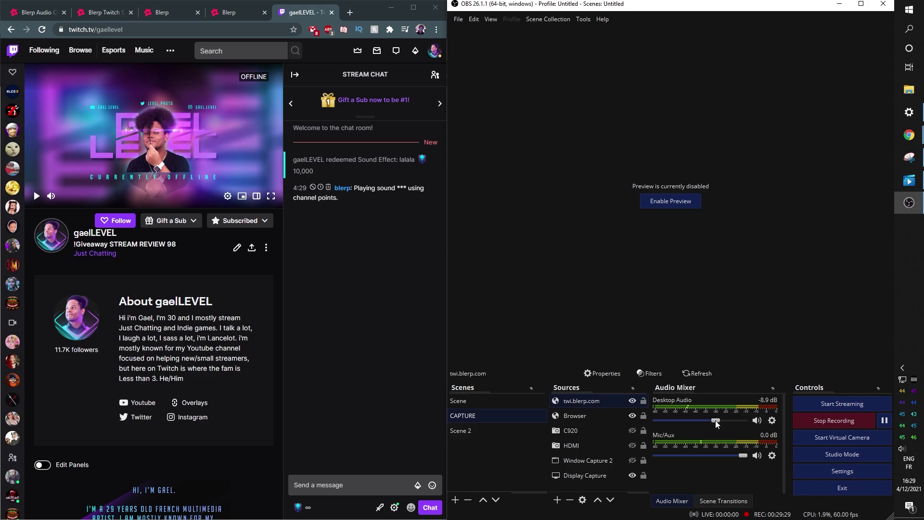
- Raise the Desktop Audio level in the OBS audio mixer to about -8.2 dB
drag(715, 421, 717, 420)
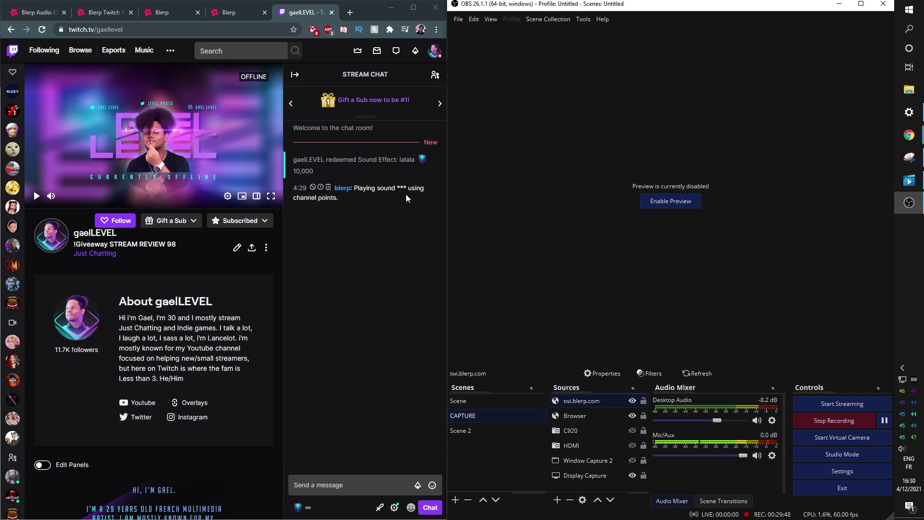
click(400, 189)
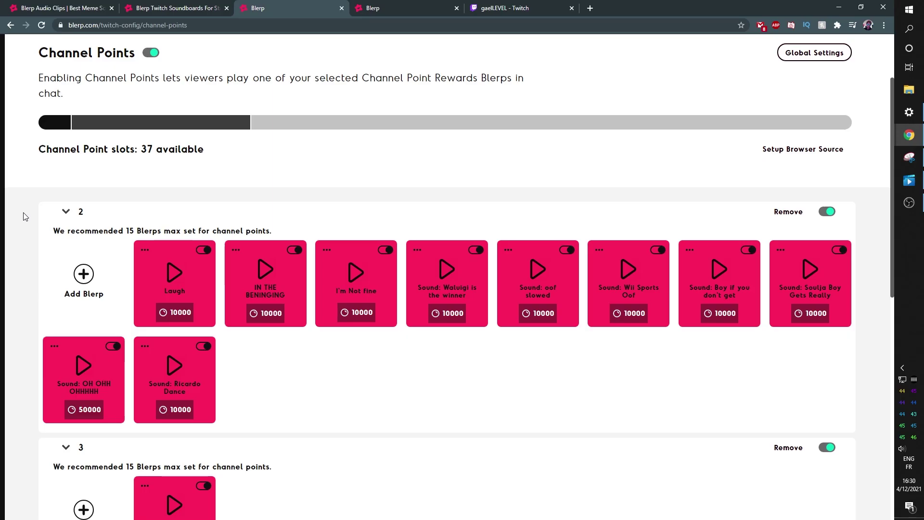
- Review the sounds in collections 2 and 3 on the Blerp channel points page
scroll(25, 217, down, 2)
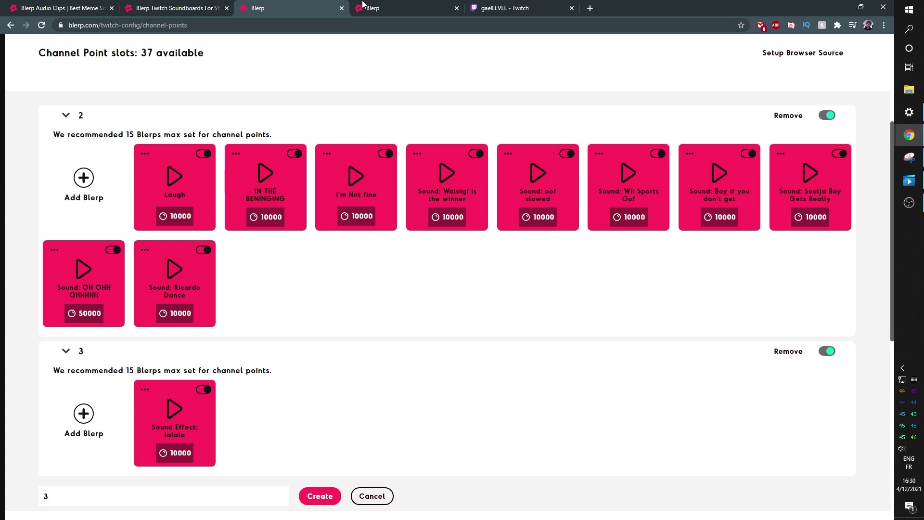
click(177, 179)
click(67, 350)
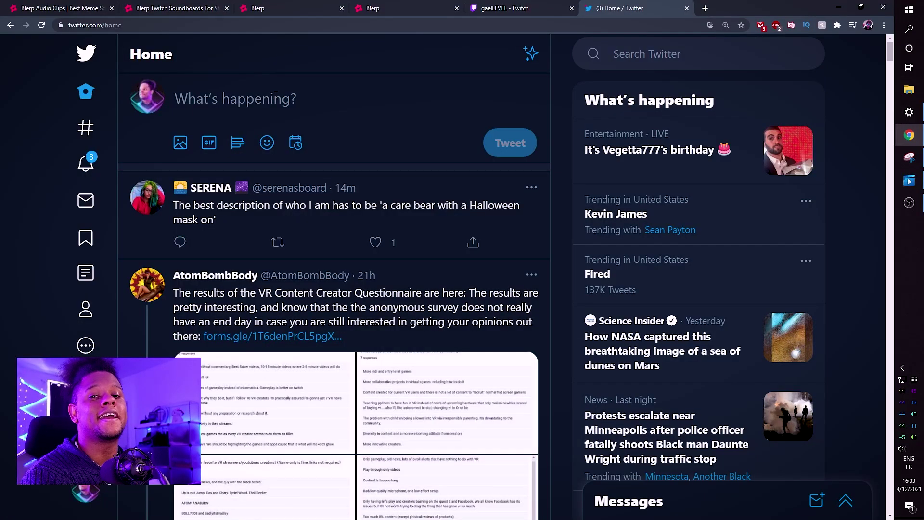
- Write a tweet starting "It's about that time again!" that asks for favourite Twitch clips for a YouTube reaction video, posted as links
click(217, 99)
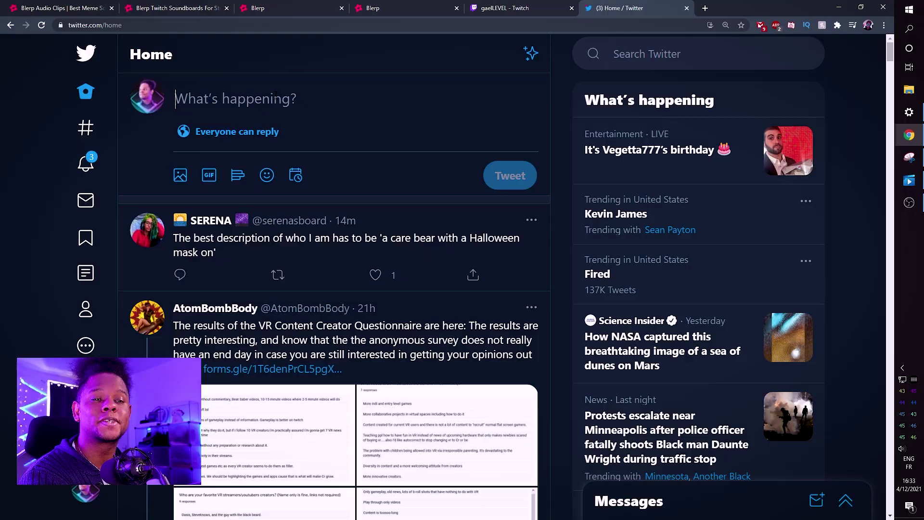
text(It's about that time again!)
key(Return)
text(SHARE YOUR FAV CLIP from your Twitch channel, and i'll be reacting to them in a YouTube video. Might bring another guest in 😎)
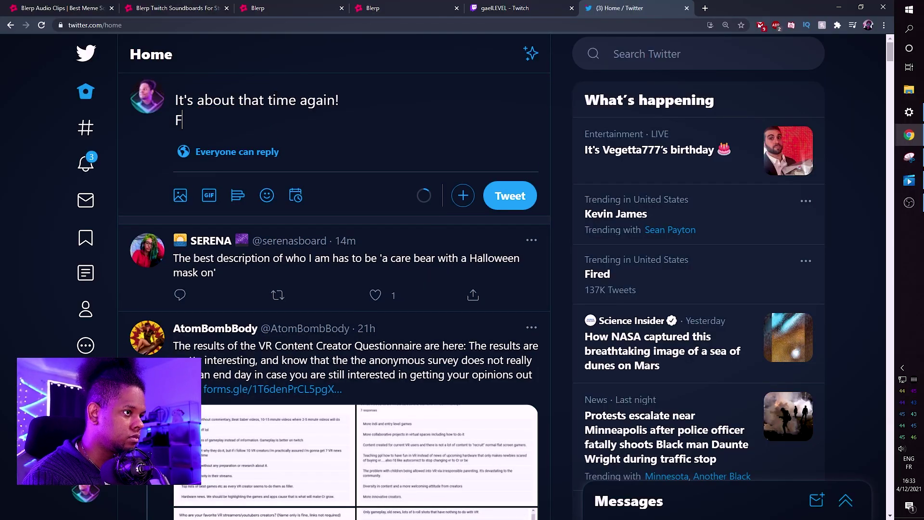
key(Return)
text((Post a link to the Twitch clip, don't upload it to Twitter))
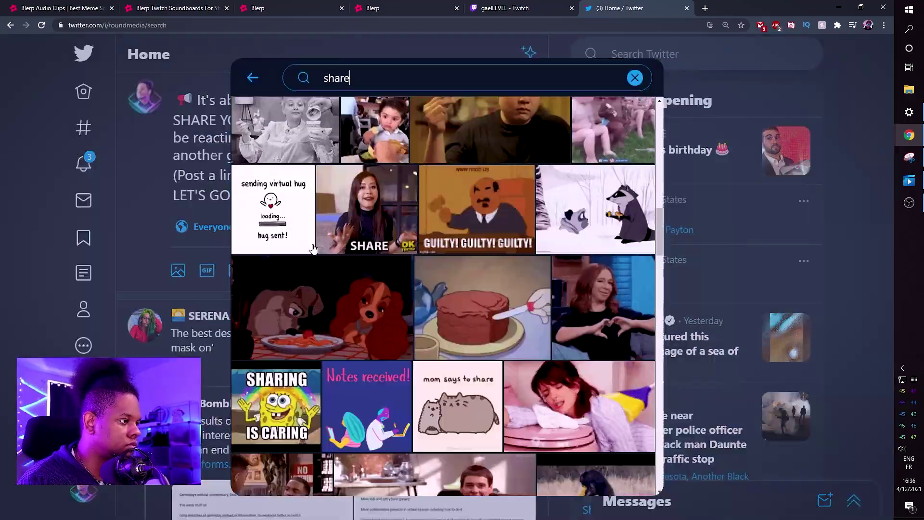
- Search the GIF library for "twitch" and attach the GIF of the bearded man wearing headphones to the tweet
key(ctrl+a)
text(twitch)
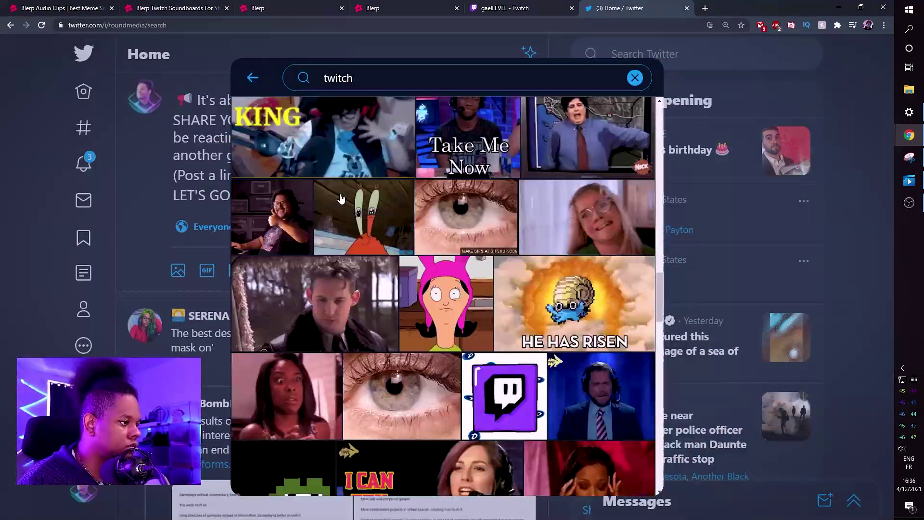
scroll(443, 289, down, 5)
click(329, 215)
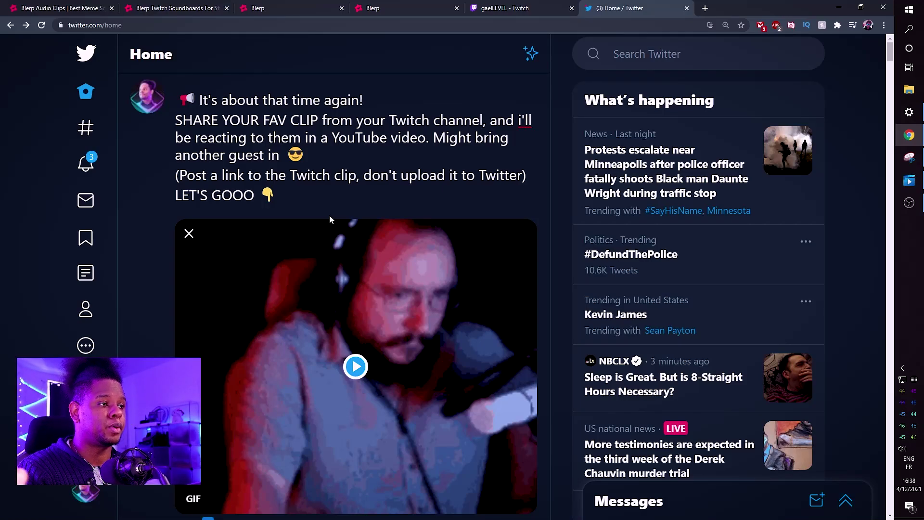